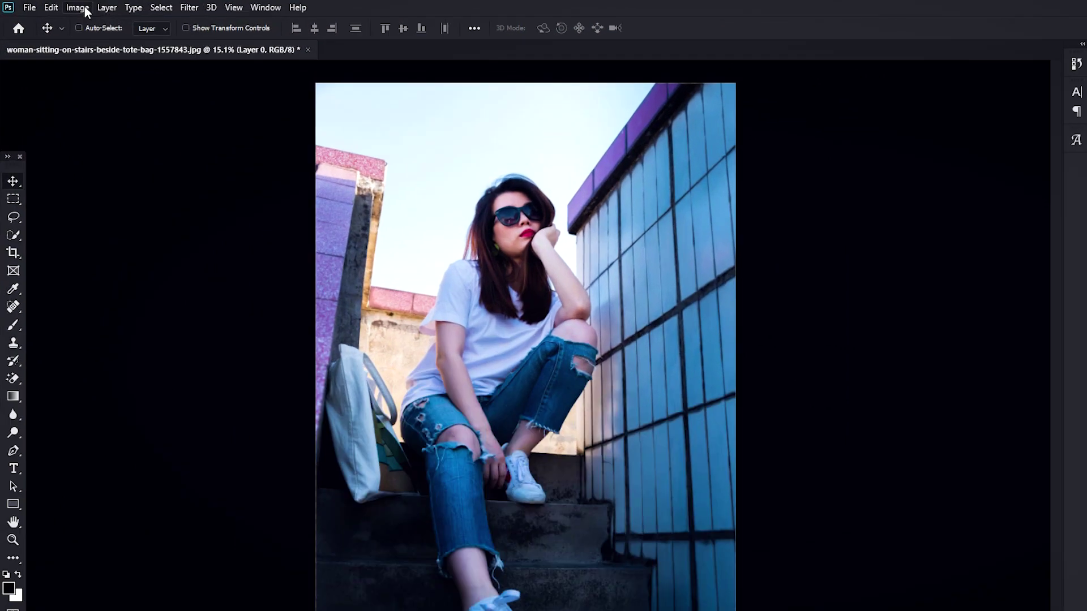
- Convert the photo to black and white using Image > Adjustments > Black & White at default settings
click(64, 7)
mouse_move(111, 37)
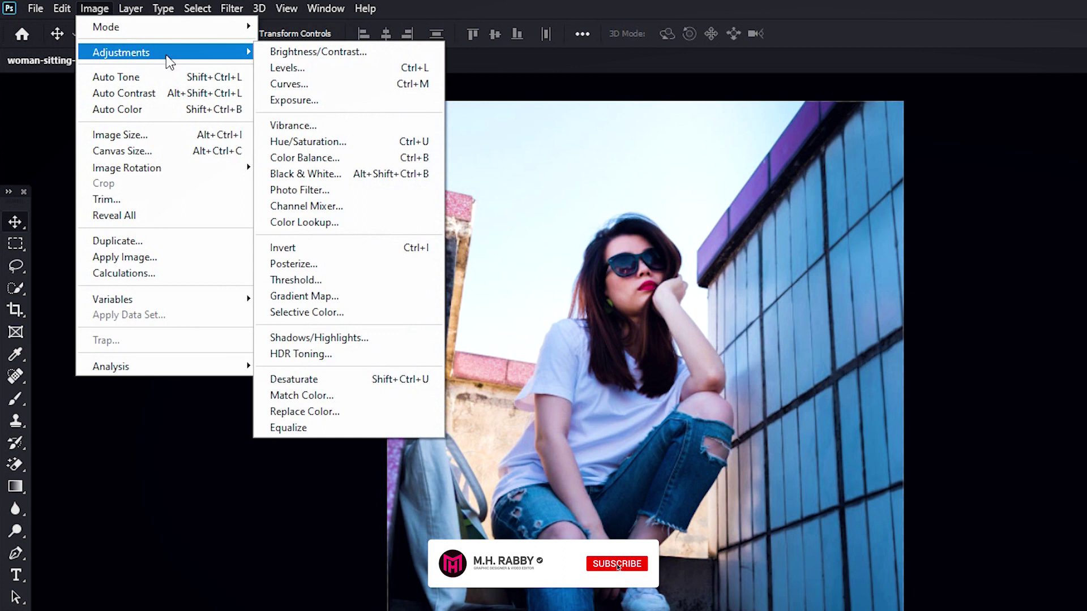
click(338, 181)
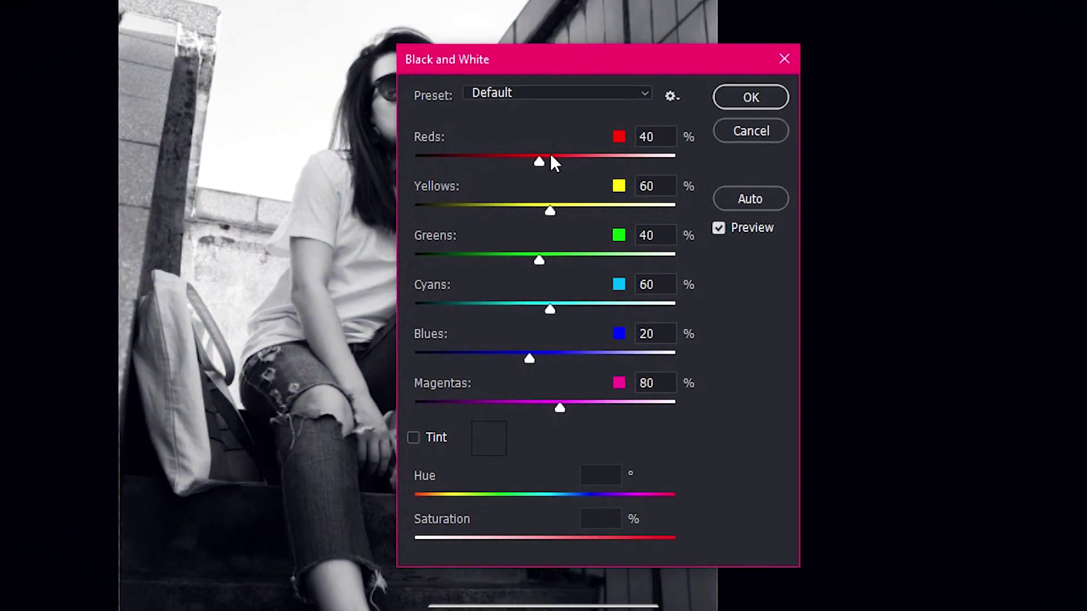
click(773, 99)
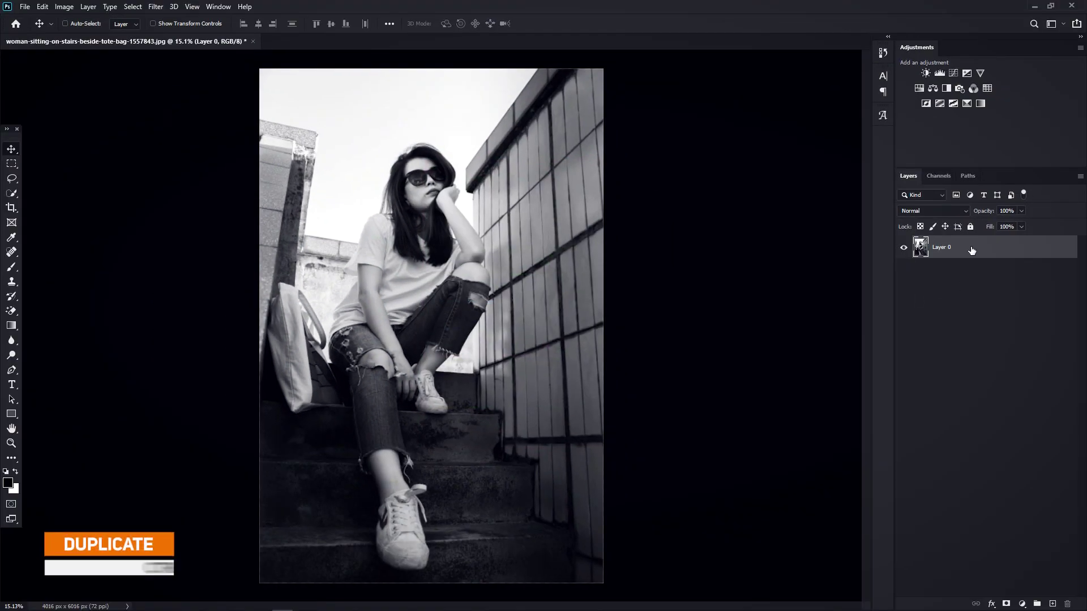
- Duplicate Layer 0, limit the copy's blending channels to red only, and toggle Layer 0 to check
key(ctrl+j)
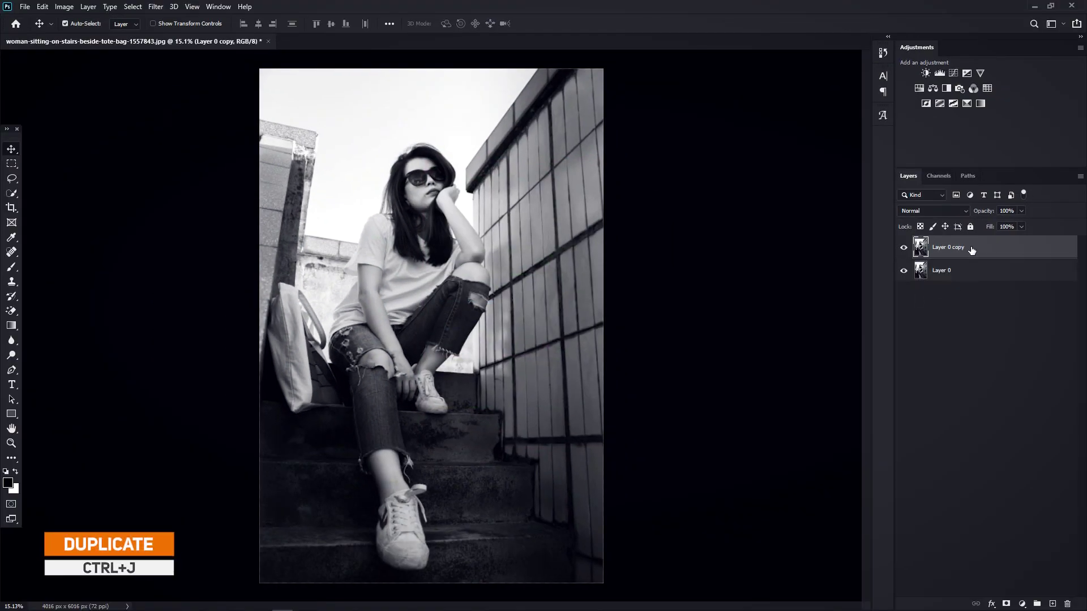
right_click(966, 250)
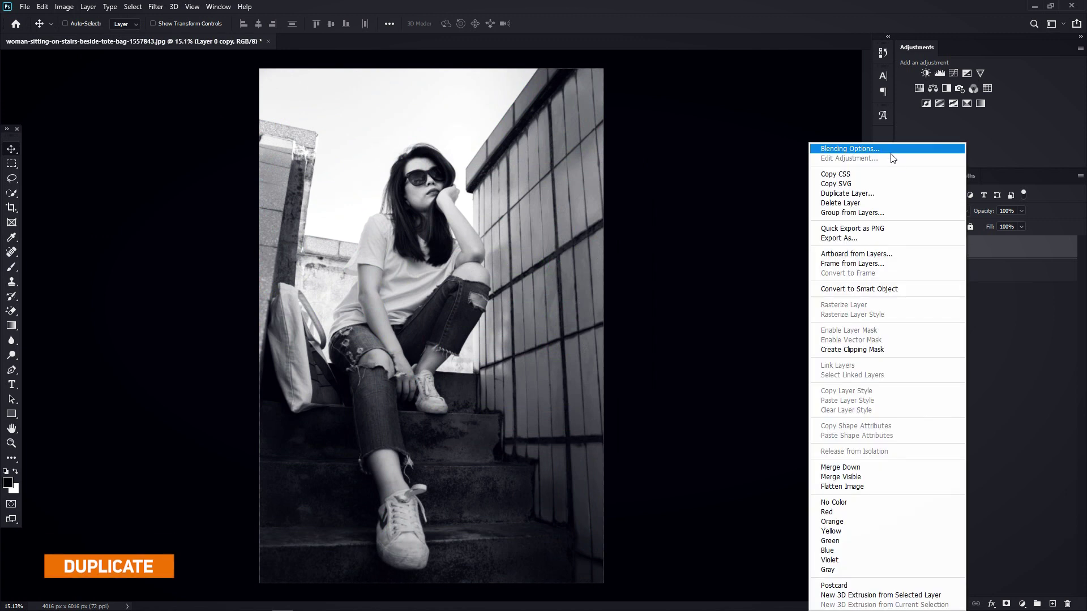
click(891, 150)
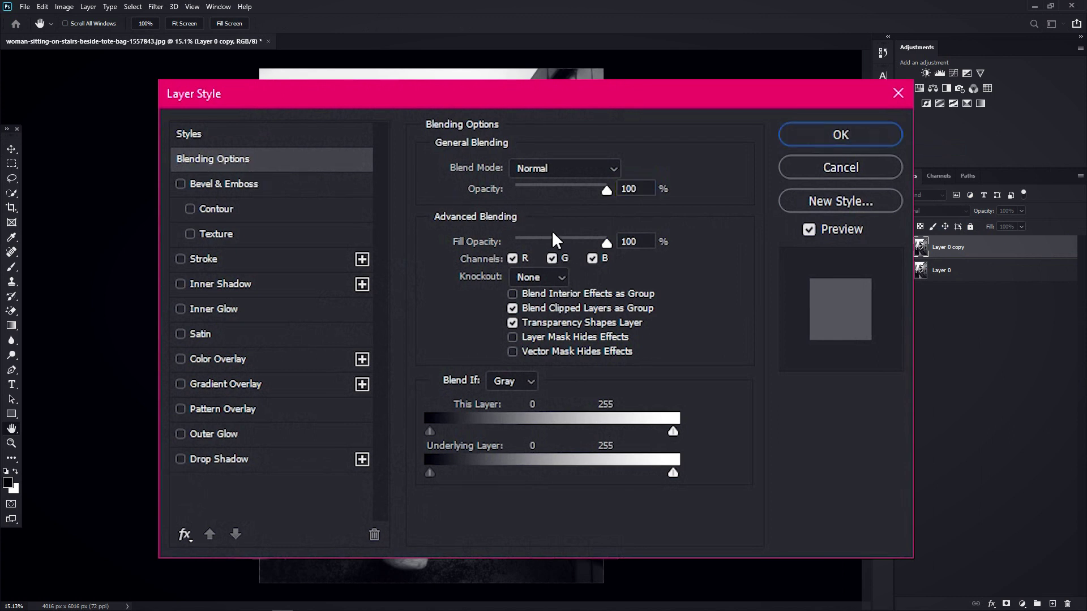
click(552, 258)
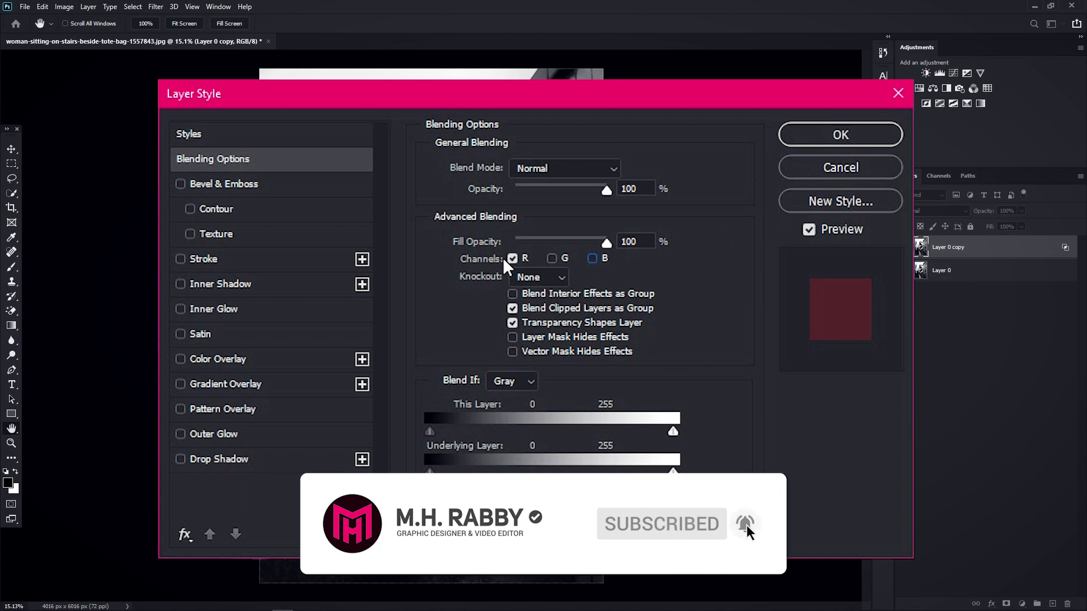
click(719, 208)
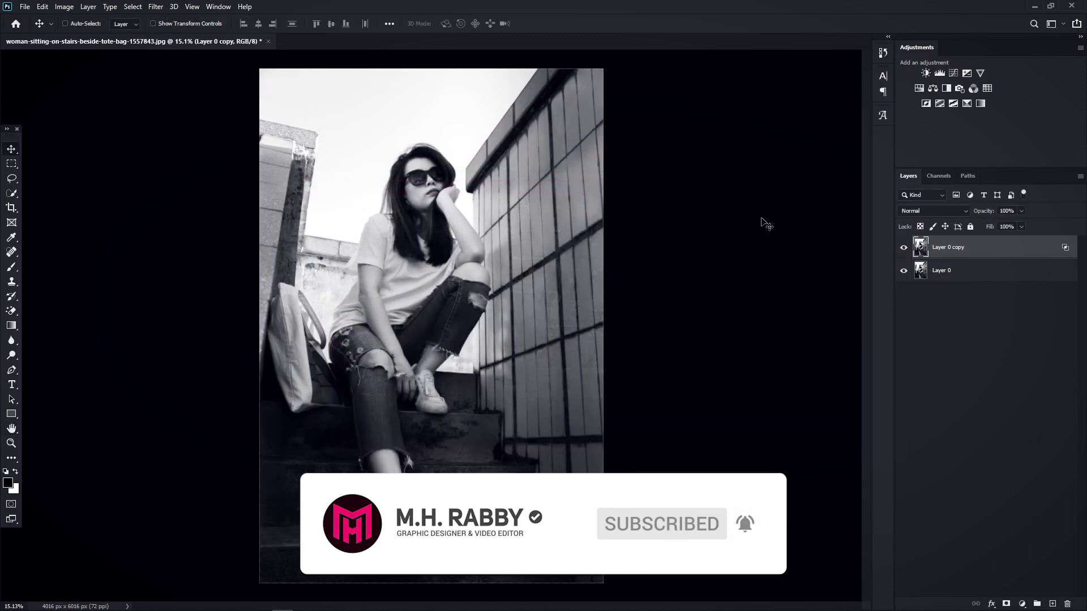
click(903, 273)
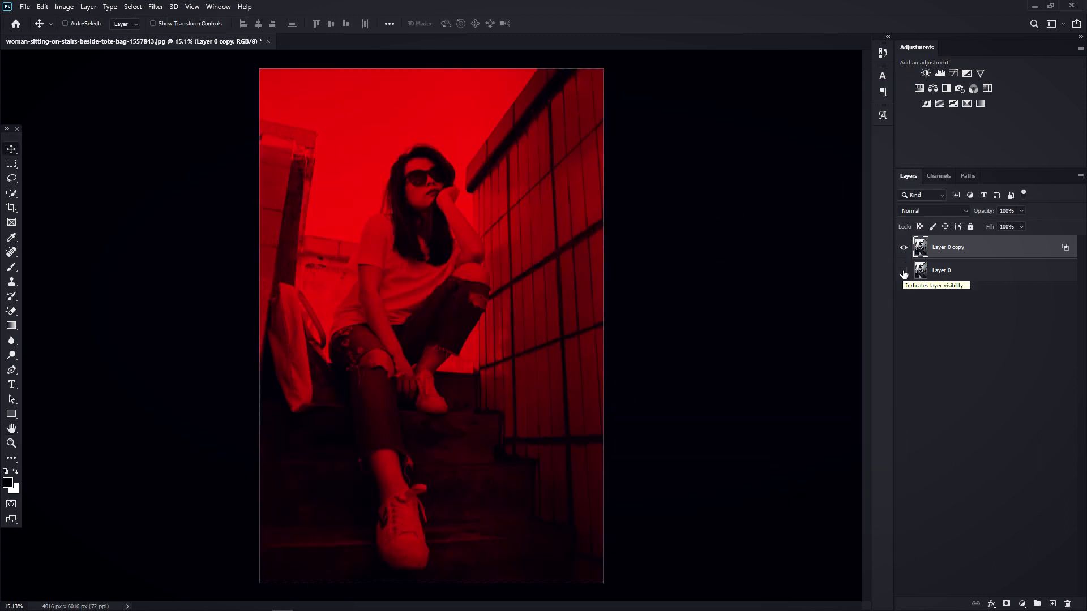
click(904, 273)
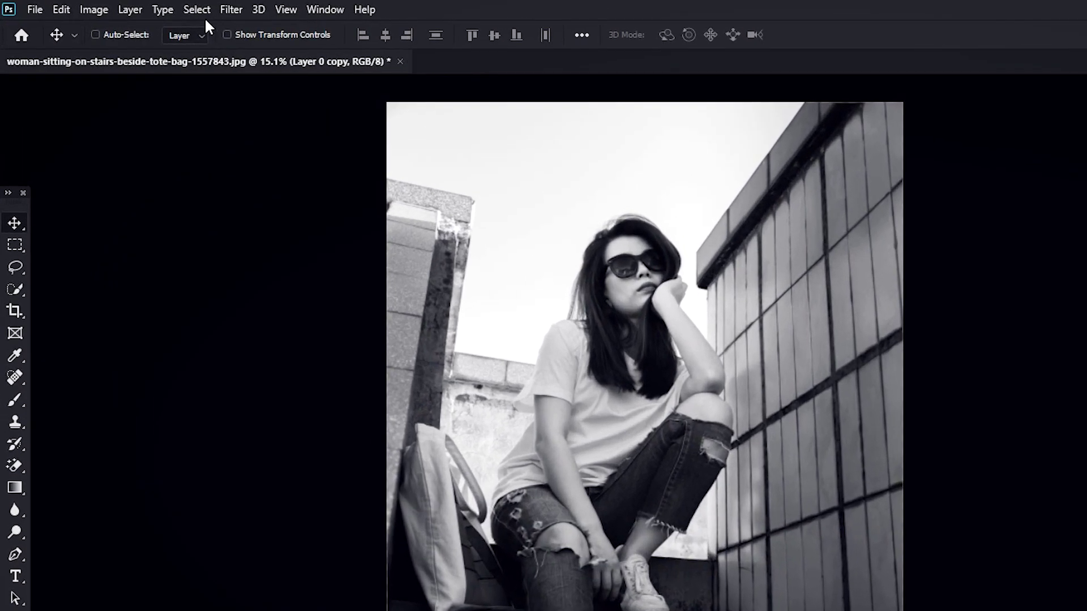
- Open Liquify on Layer 0 copy and pan the preview to the woman's face
click(154, 7)
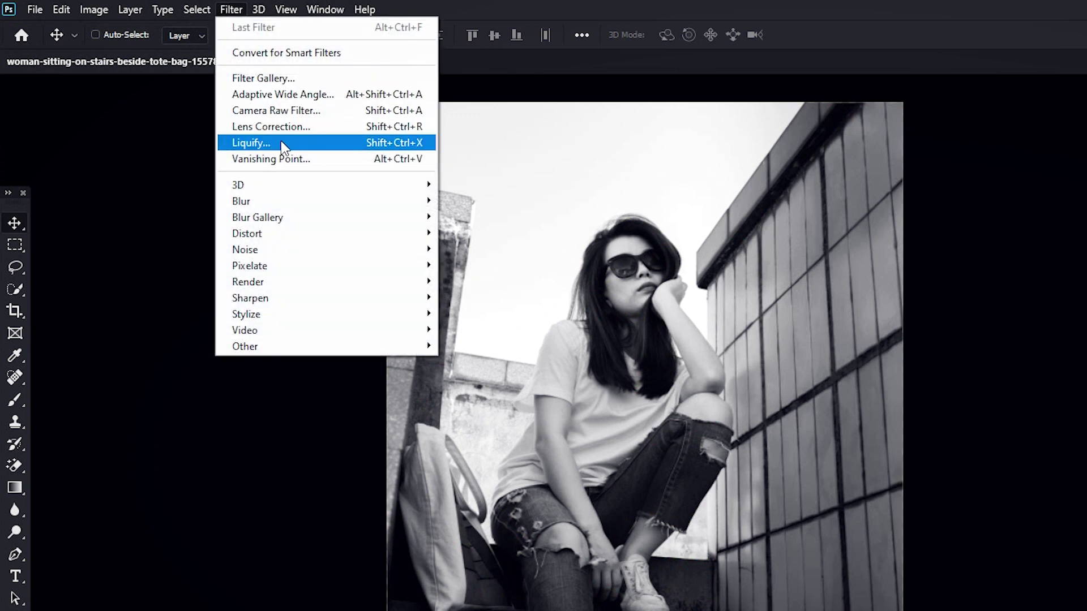
click(281, 148)
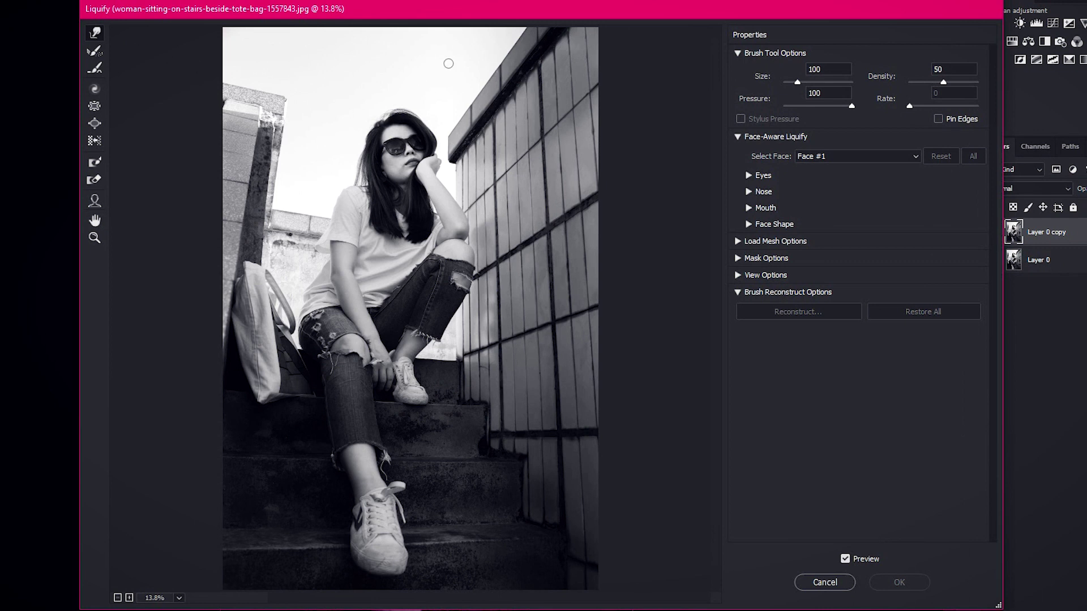
drag(490, 15, 496, 16)
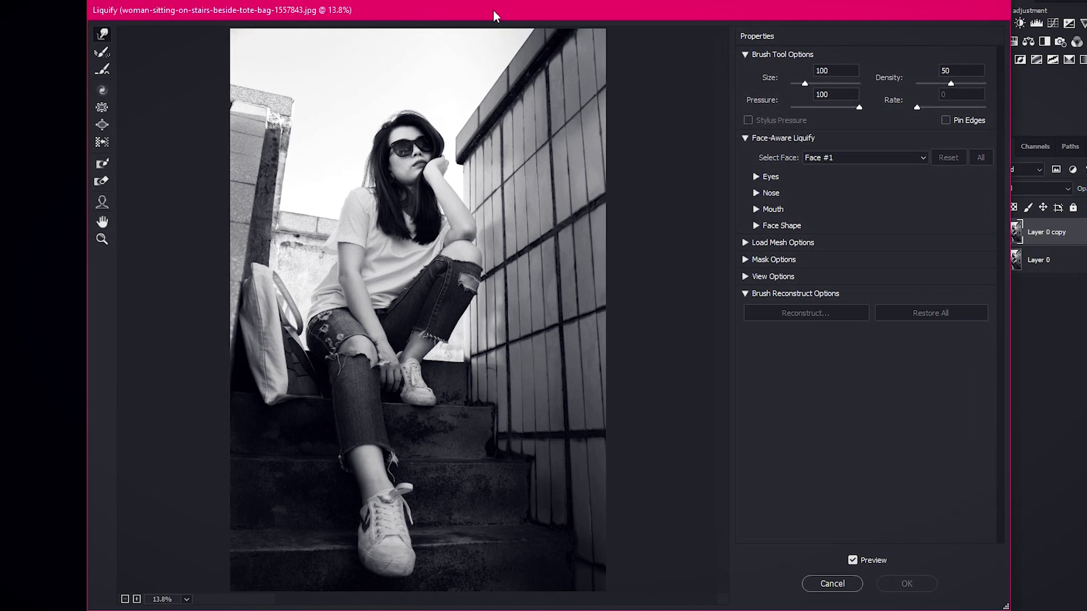
click(745, 277)
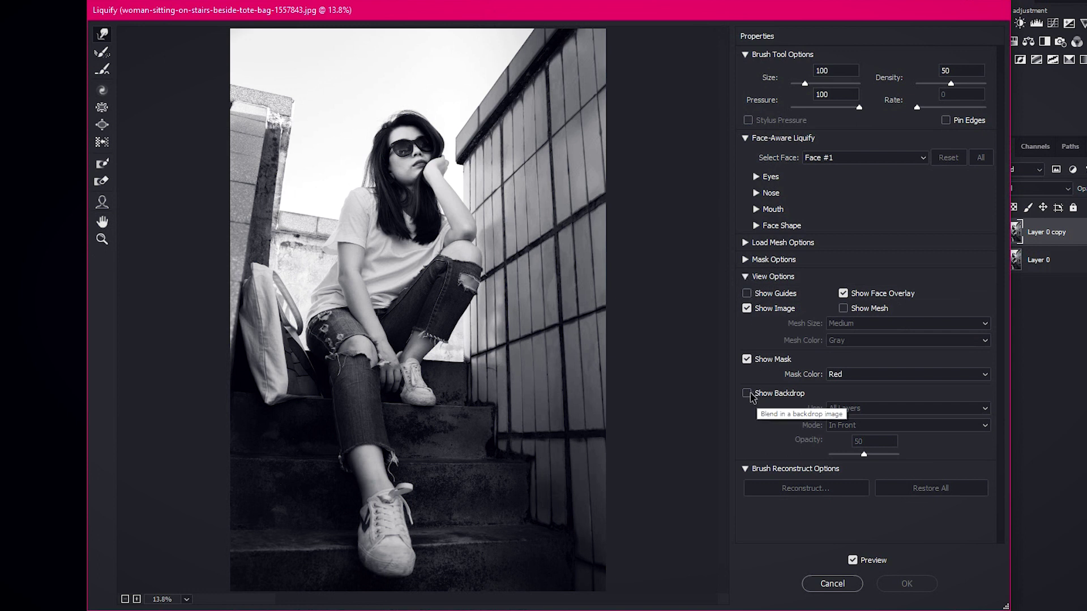
click(748, 393)
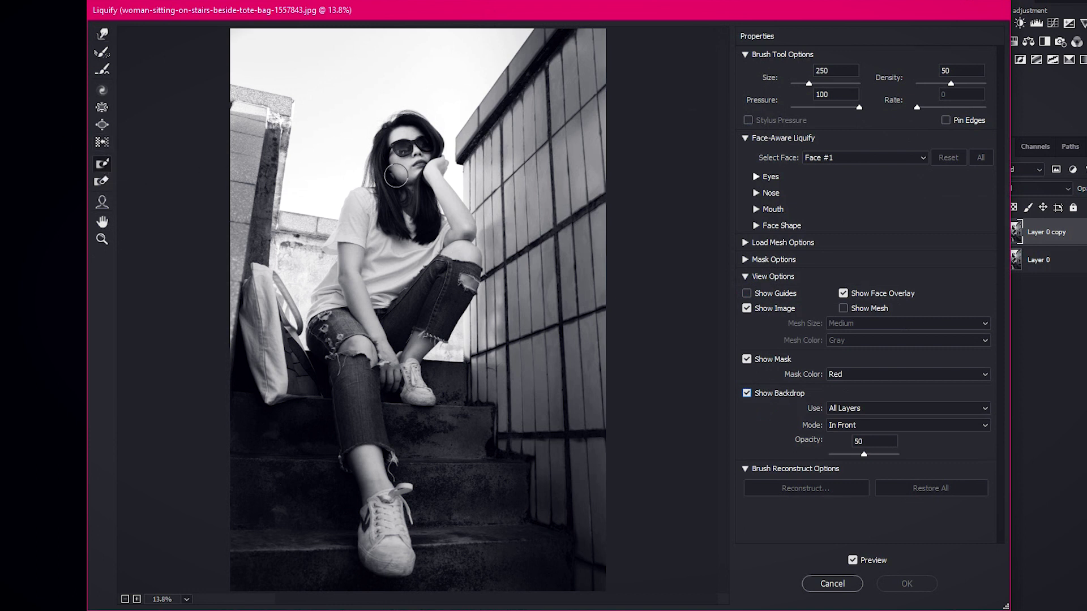
scroll(396, 176, up, 5)
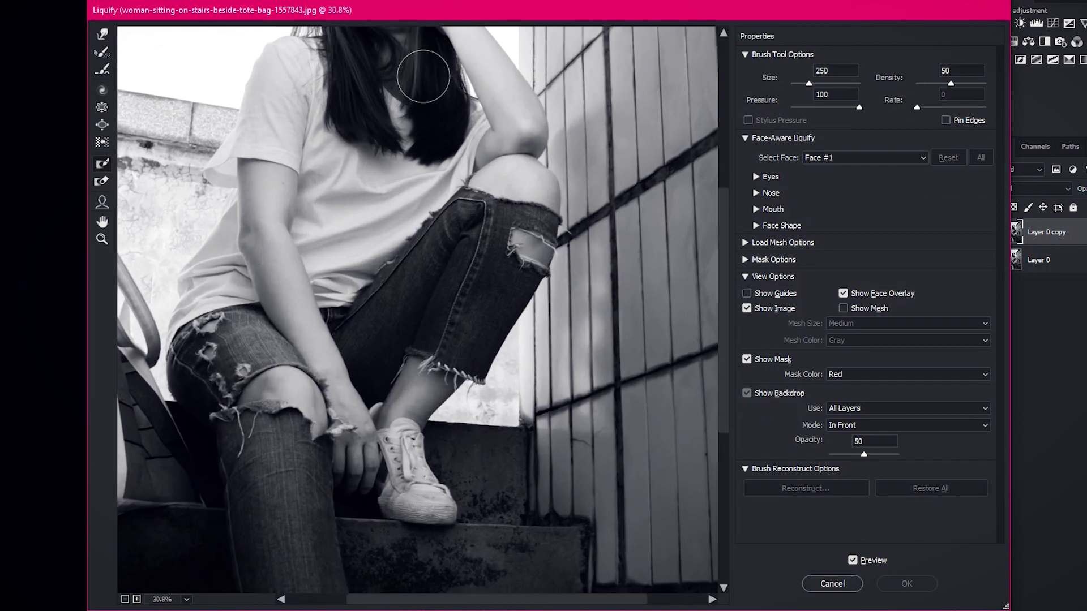
click(747, 393)
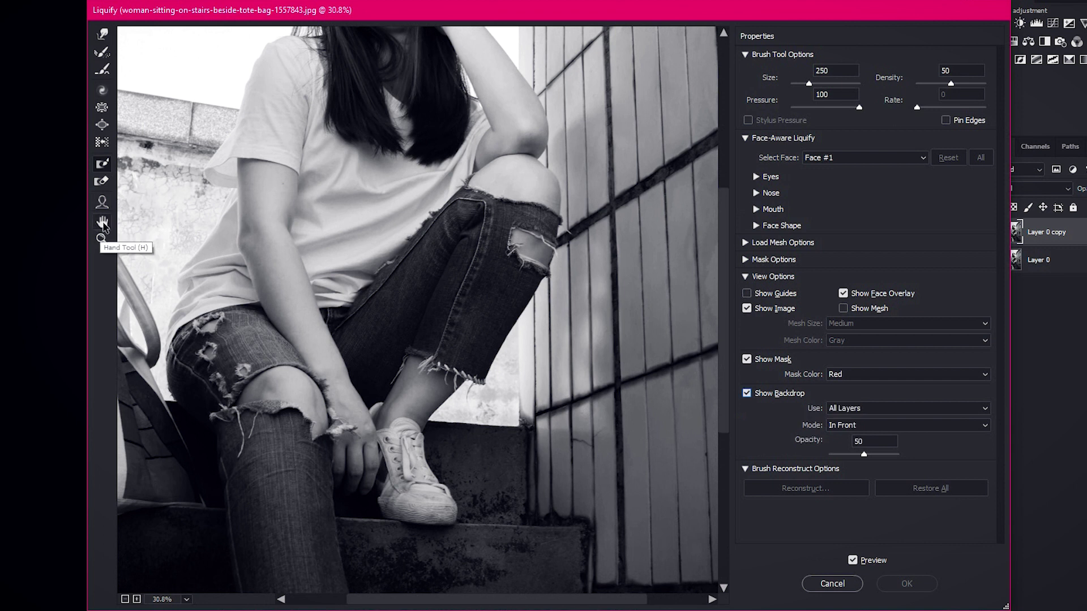
click(103, 224)
mouse_move(330, 128)
mouse_down()
mouse_move(397, 288)
mouse_move(412, 363)
mouse_up()
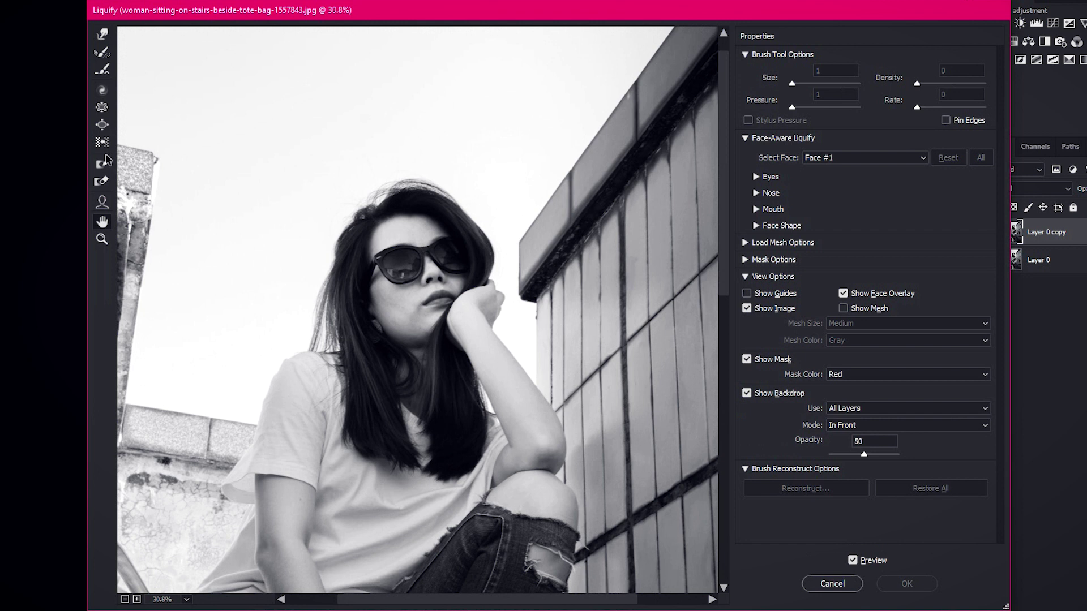
- Freeze-mask the woman's face, then Forward Warp around her head, body and legs
click(103, 167)
mouse_move(360, 260)
mouse_down()
mouse_move(427, 292)
mouse_move(404, 322)
mouse_move(447, 269)
mouse_move(432, 252)
mouse_move(393, 246)
mouse_up()
key(bracketleft)
key(bracketleft)
key(bracketleft)
scroll(392, 246, down, 1)
scroll(393, 246, down, 5)
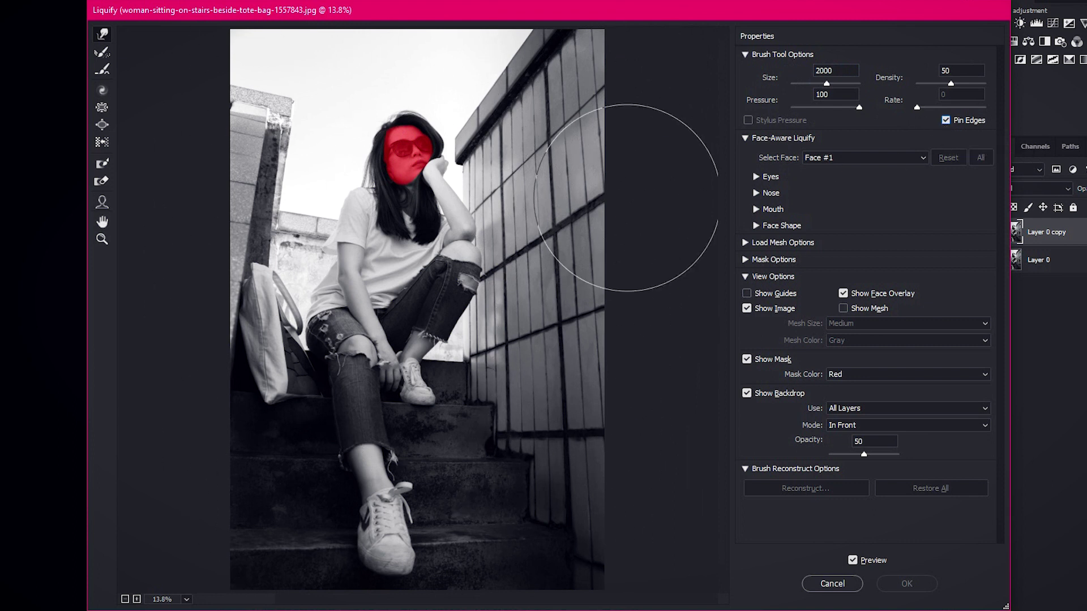
drag(384, 164, 443, 209)
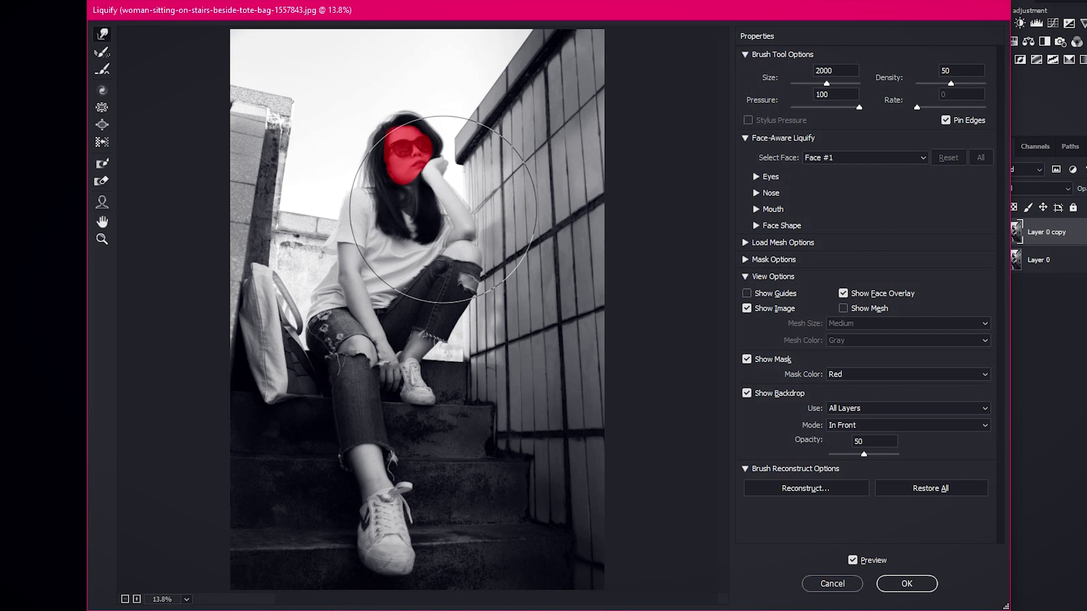
mouse_move(362, 486)
mouse_down()
mouse_move(317, 509)
mouse_move(340, 486)
mouse_up()
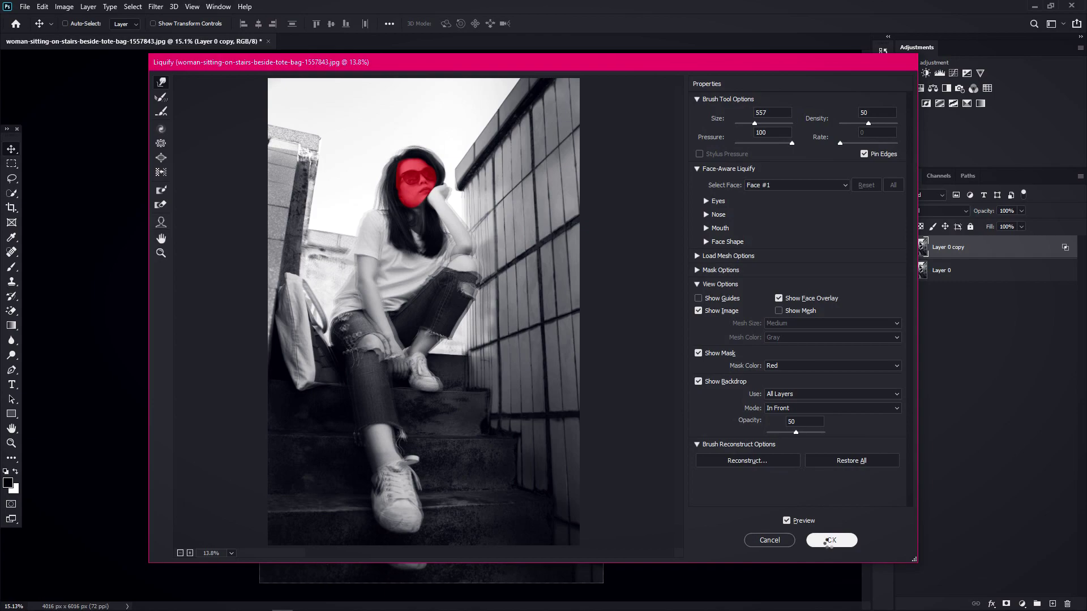
- Apply the Liquify warp and pan down the image to inspect the red and cyan fringes
click(829, 541)
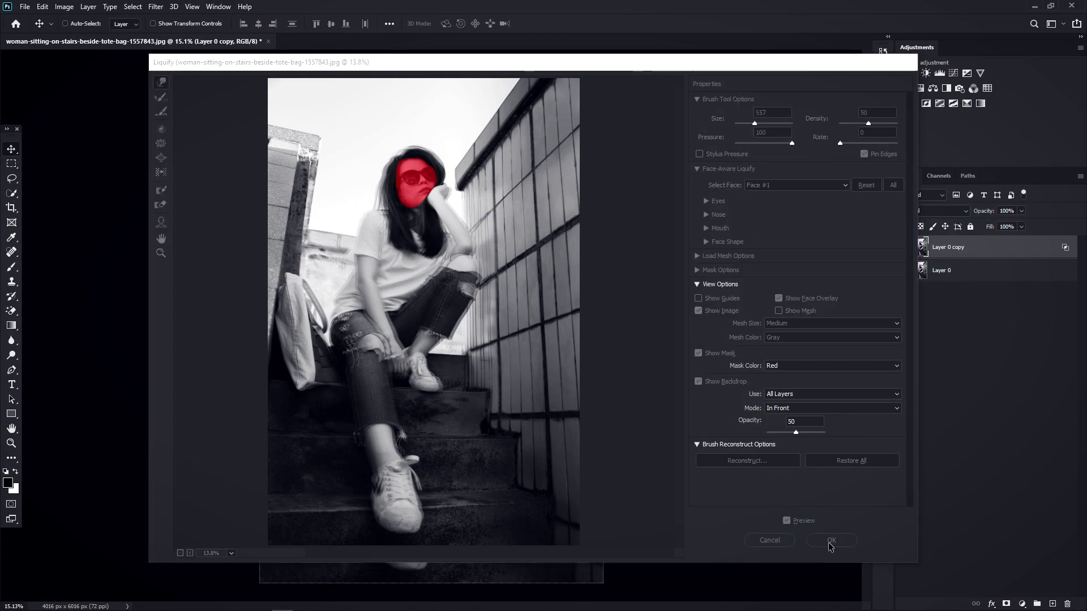
drag(608, 371, 592, 288)
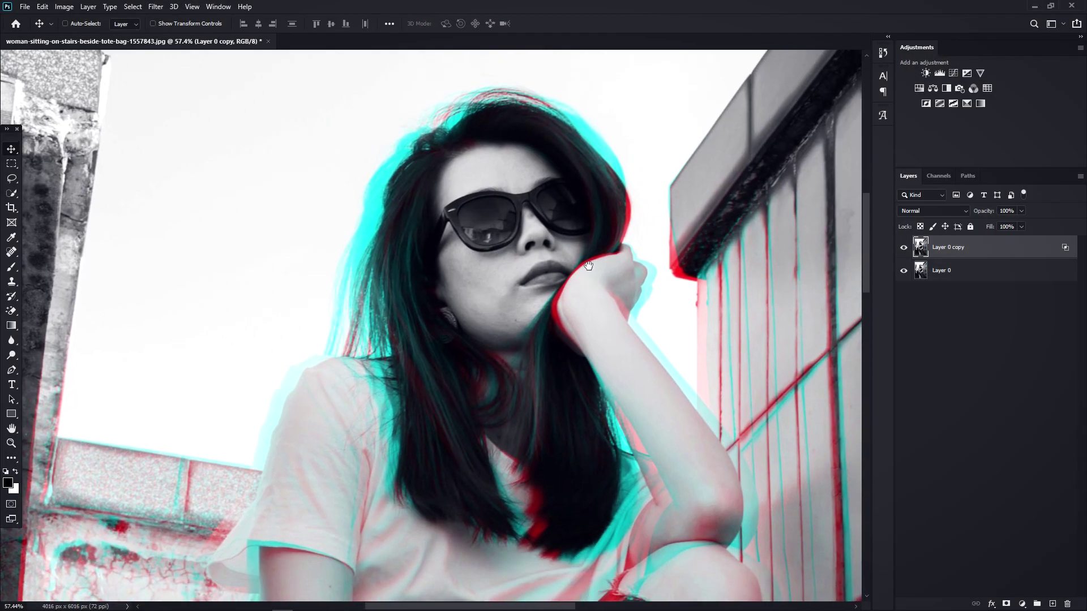
scroll(609, 403, down, 10)
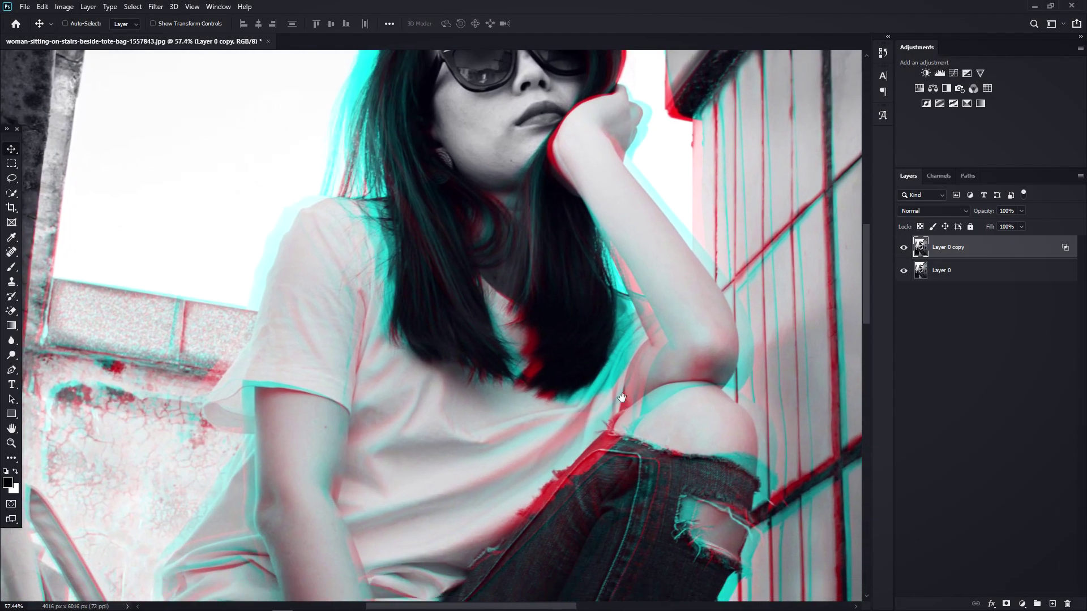
scroll(631, 360, down, 10)
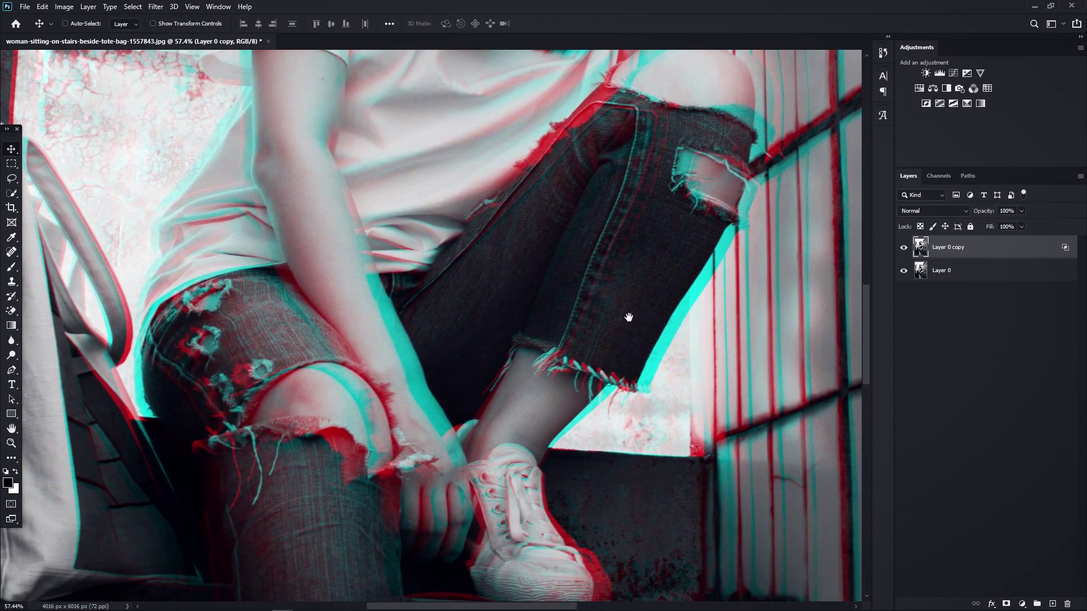
scroll(632, 320, down, 5)
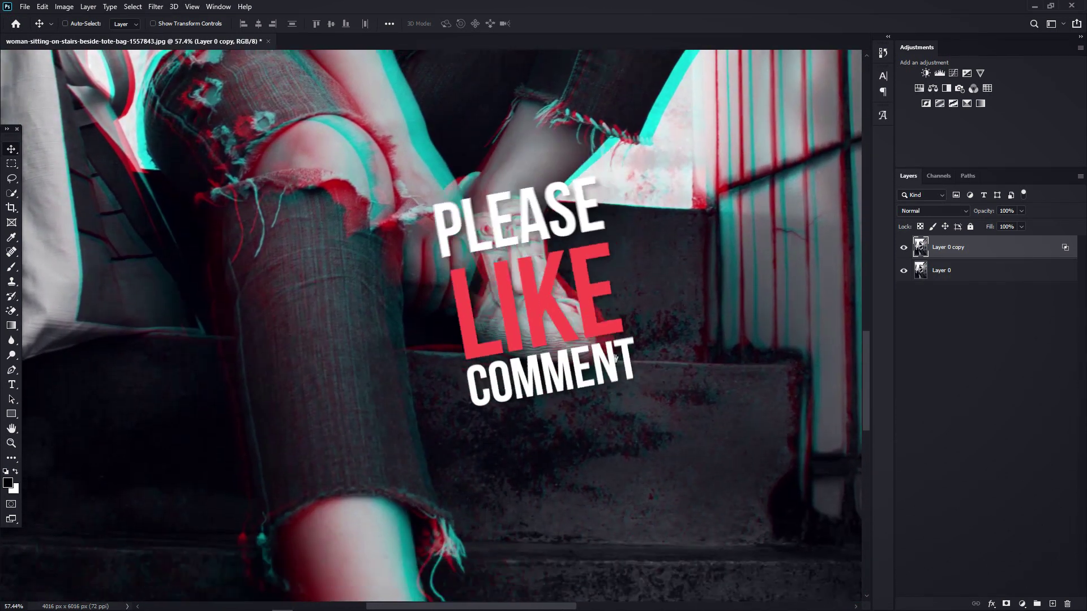
scroll(604, 268, down, 8)
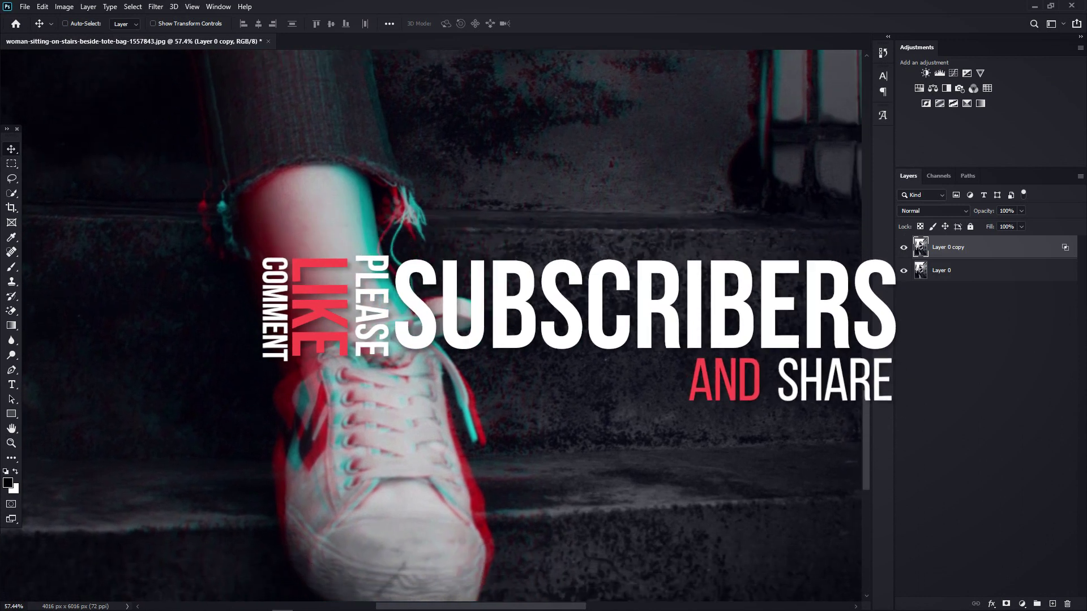
scroll(345, 437, down, 5)
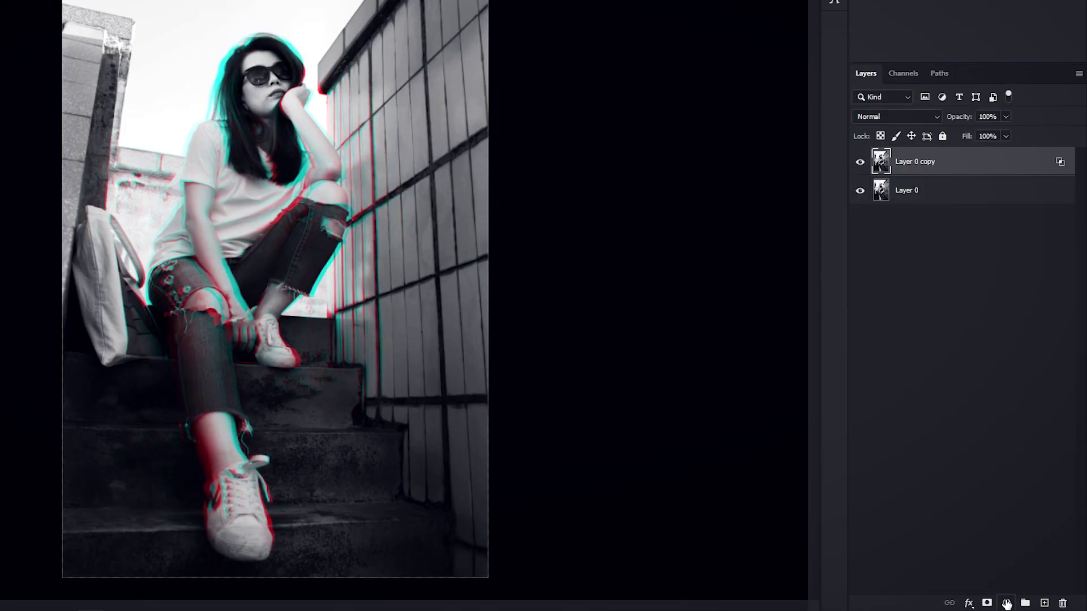
- Add a Curves adjustment layer with an S-curve: lowered white point, raised midtones, lifted black point
click(1021, 603)
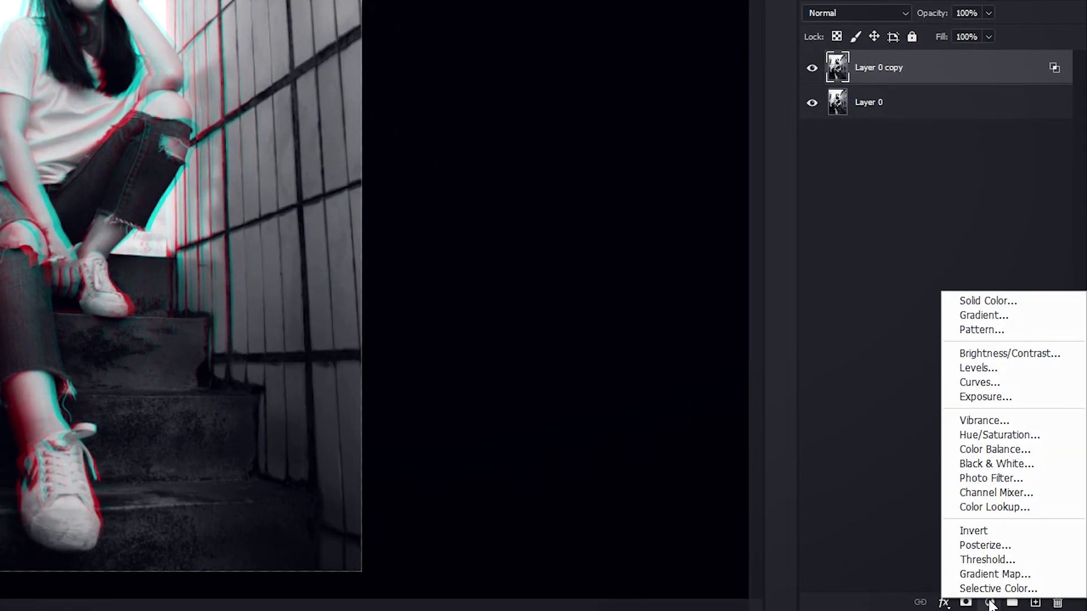
click(985, 382)
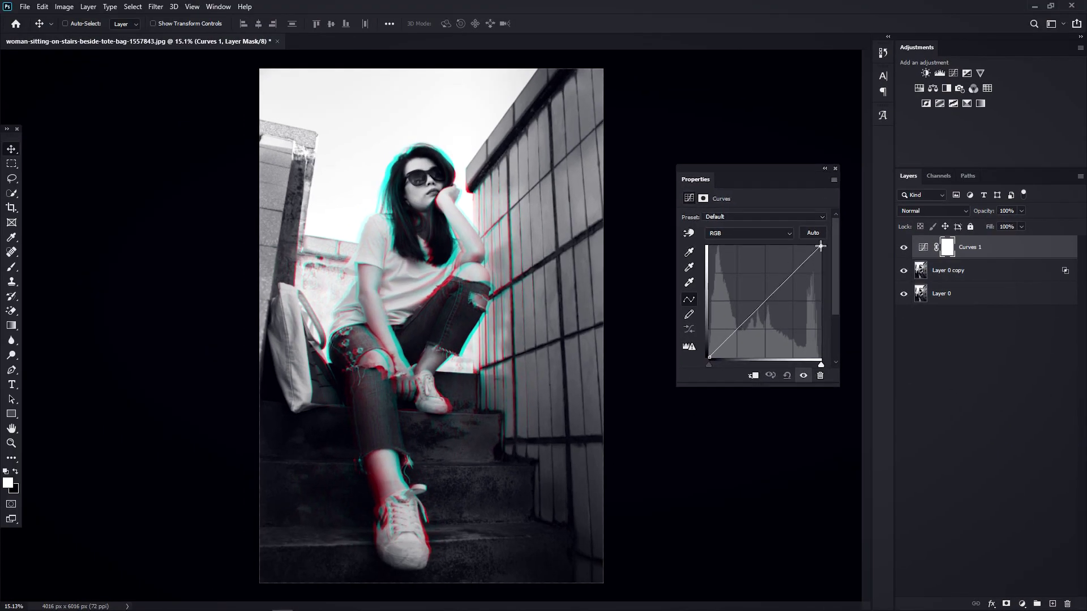
drag(821, 245, 820, 259)
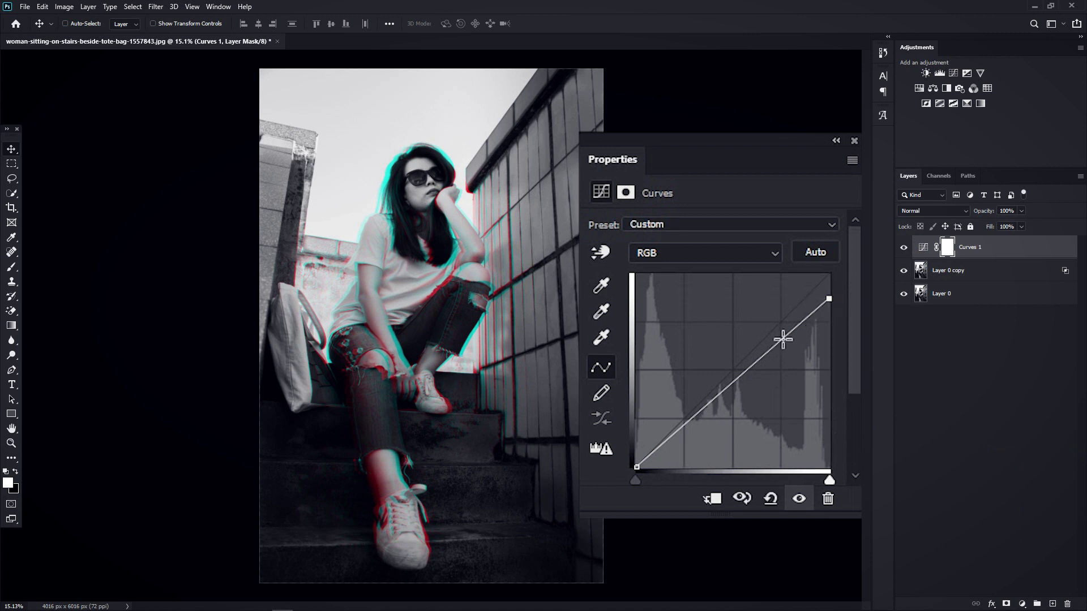
drag(781, 338, 758, 329)
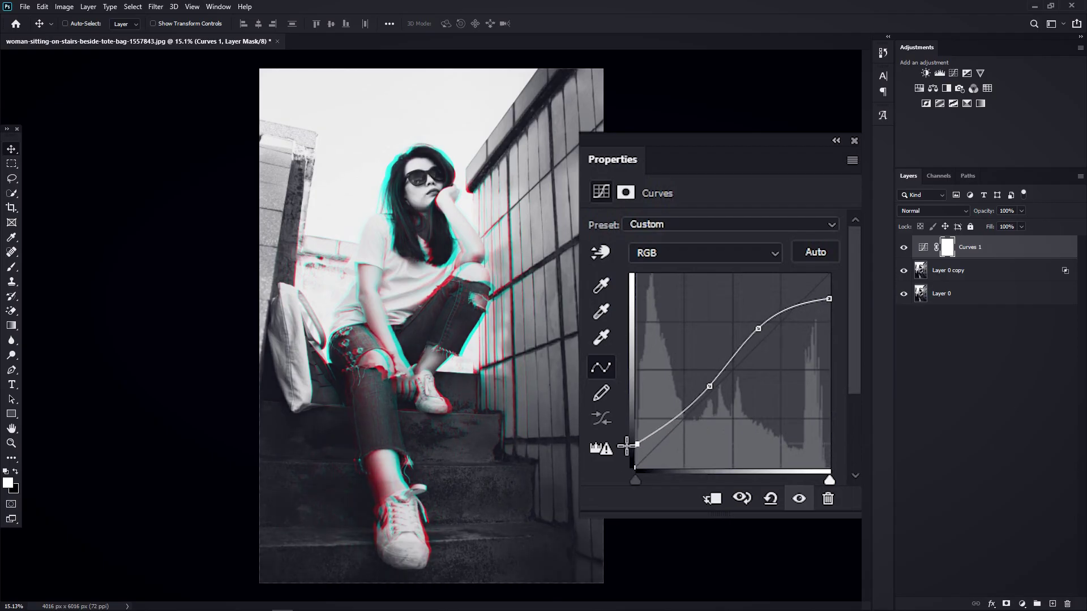
drag(626, 445, 626, 437)
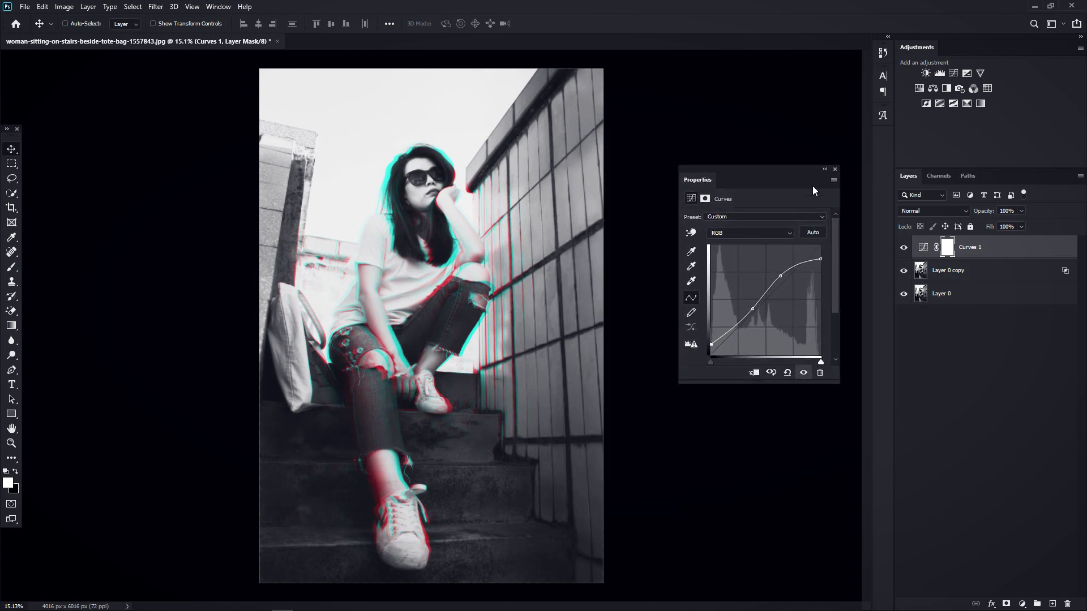
click(835, 168)
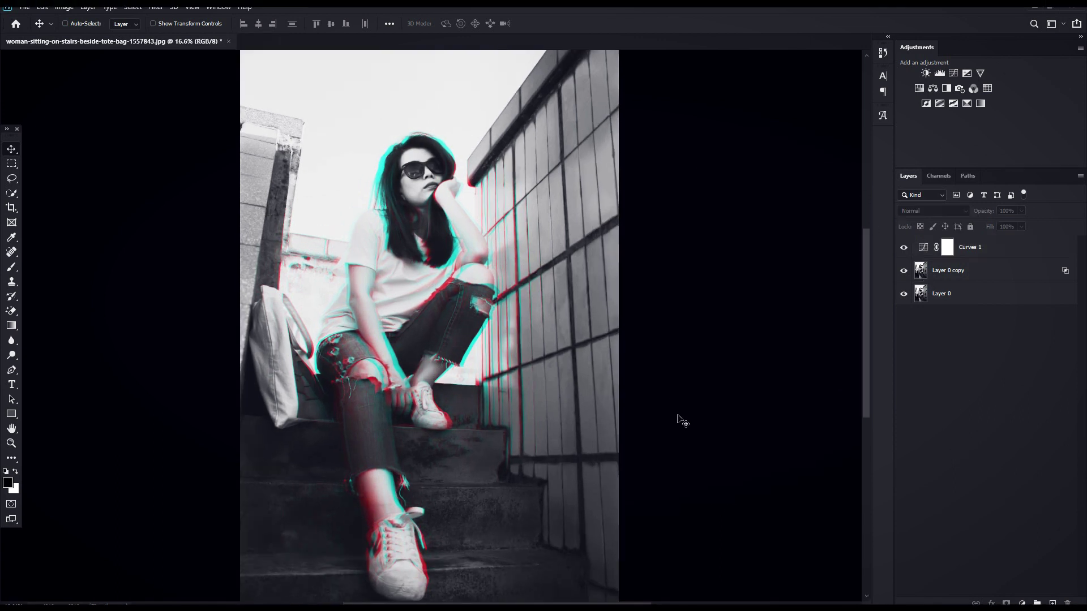